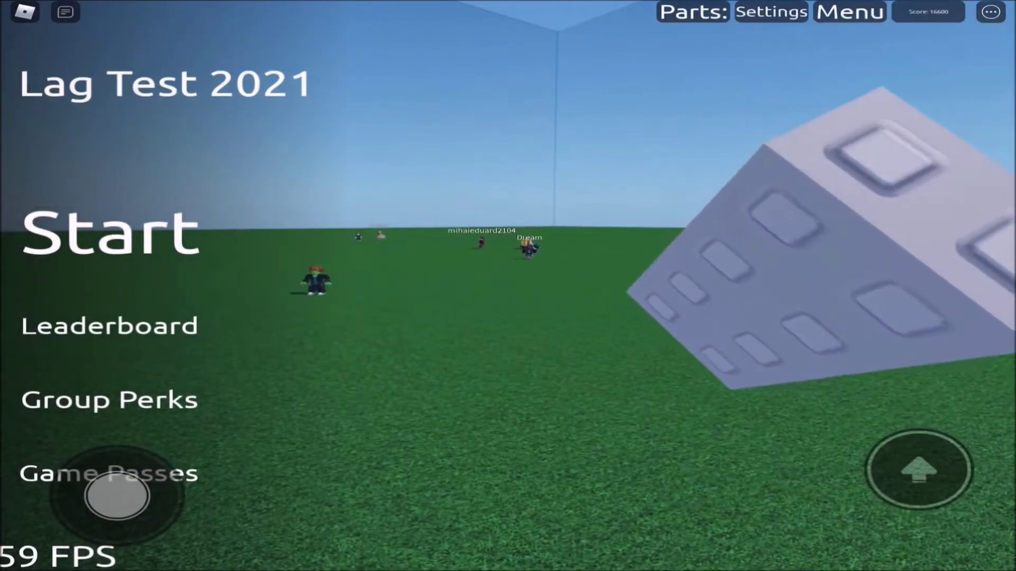
From the Lag Test 2021 main menu, bring up the game mode choices
click(110, 233)
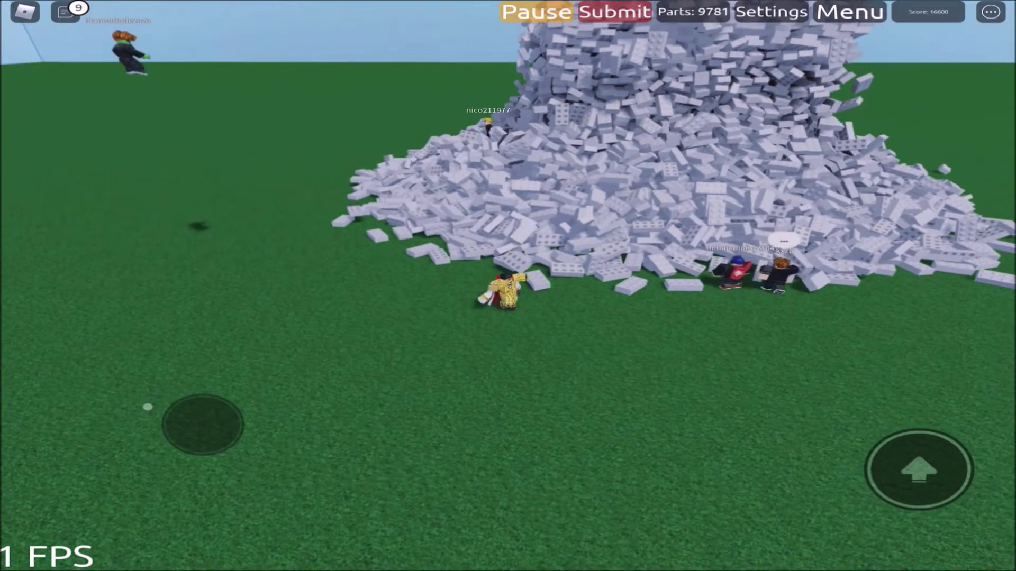
Pause the brick spawning once the pile nears 9,781 parts
click(536, 11)
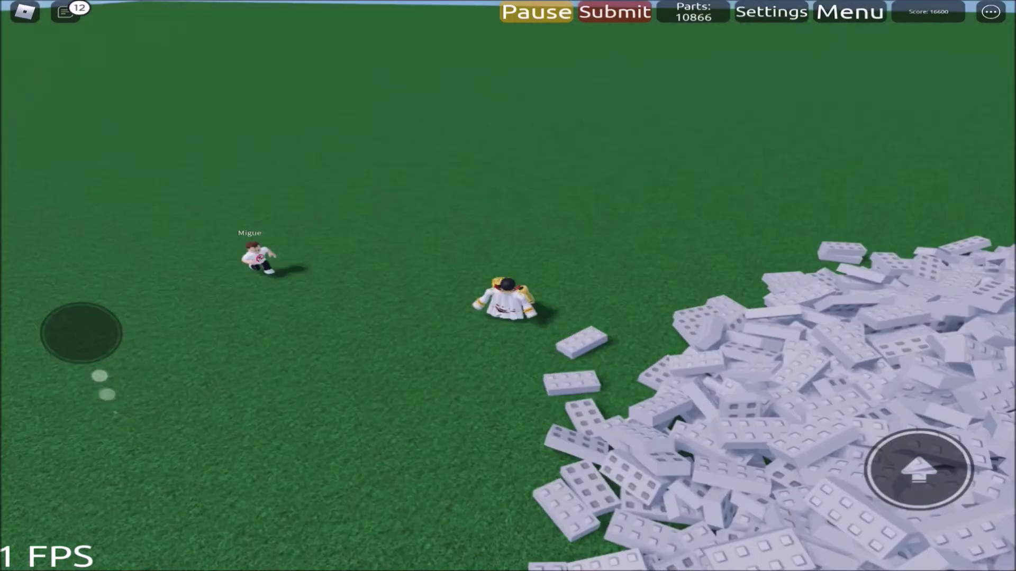
Tilt the camera from overhead to the horizon to face the brick pile
drag(508, 397, 508, 238)
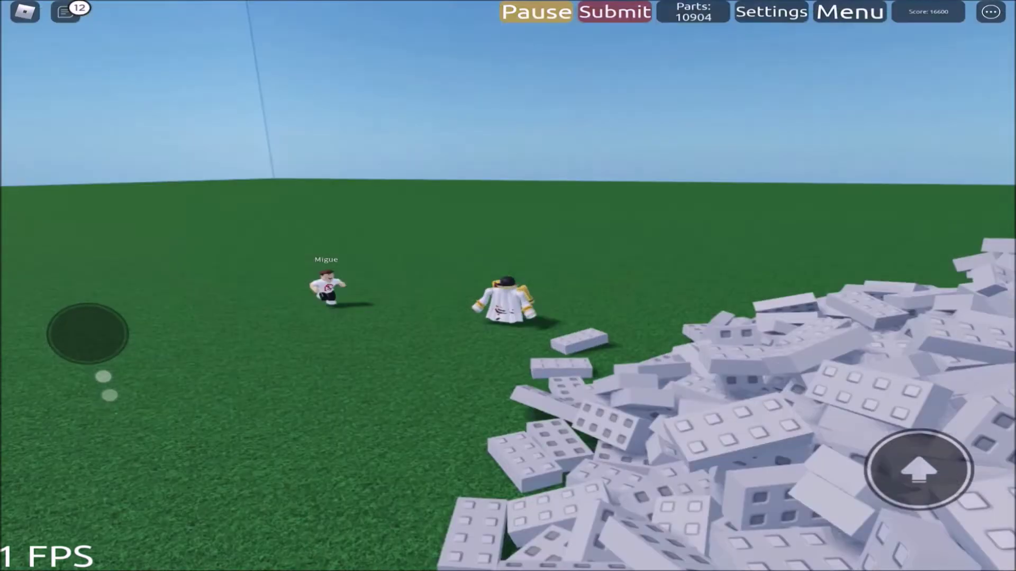
drag(508, 285, 508, 159)
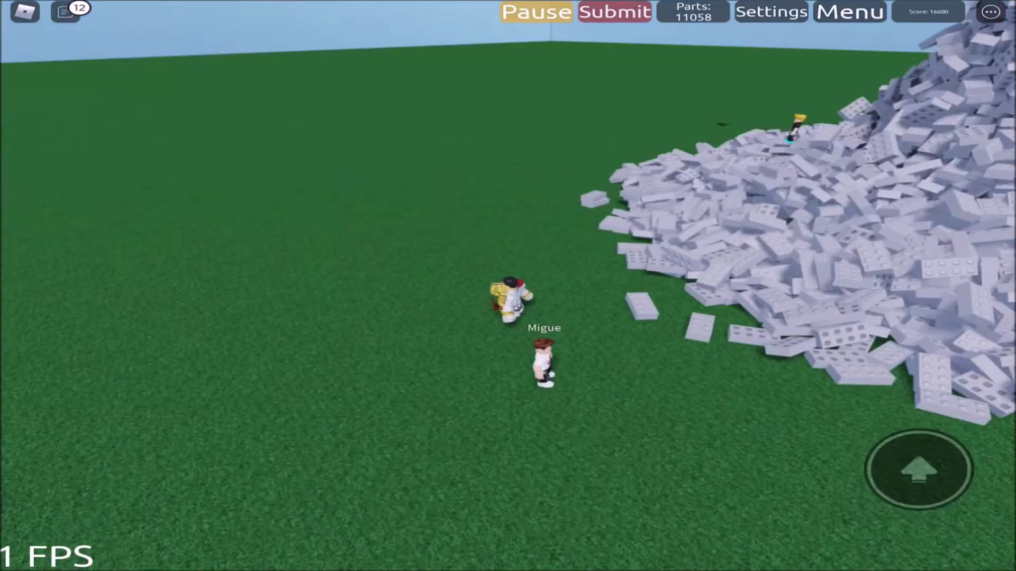
drag(508, 358, 508, 199)
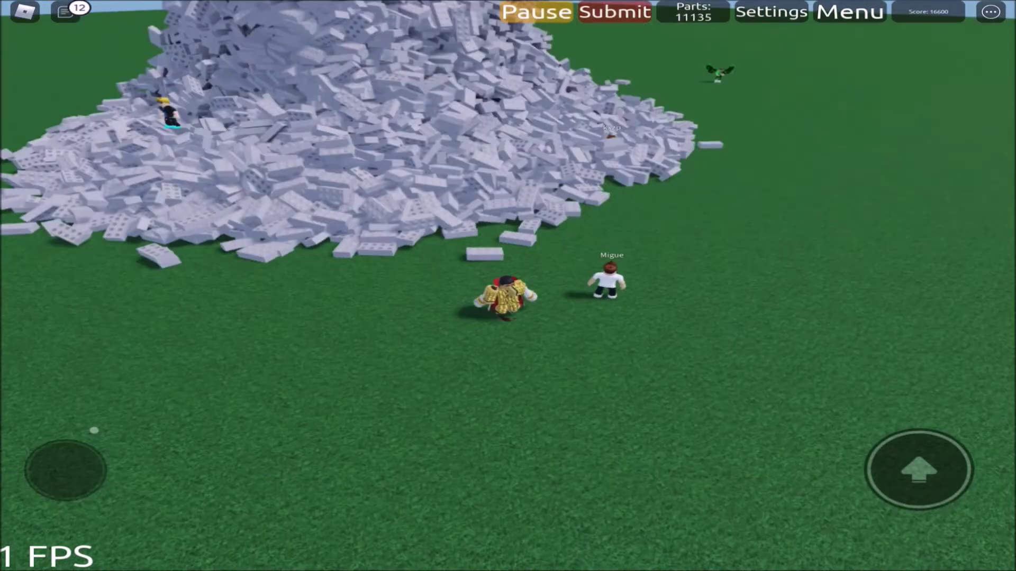
scroll(508, 286, down, 3)
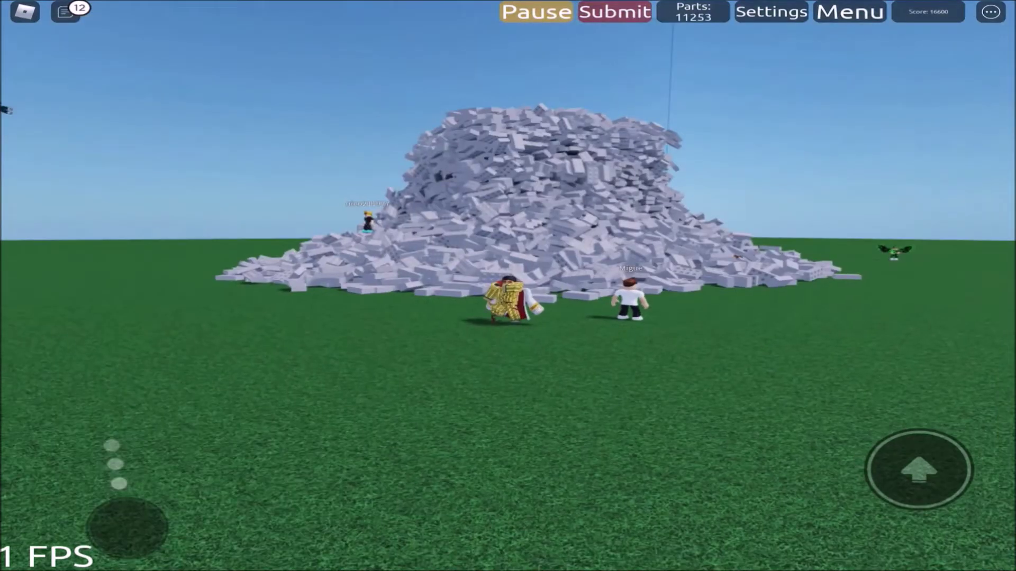
Walk toward the pile, look around the character, then pause spawning near 12,978 parts
drag(111, 532, 36, 381)
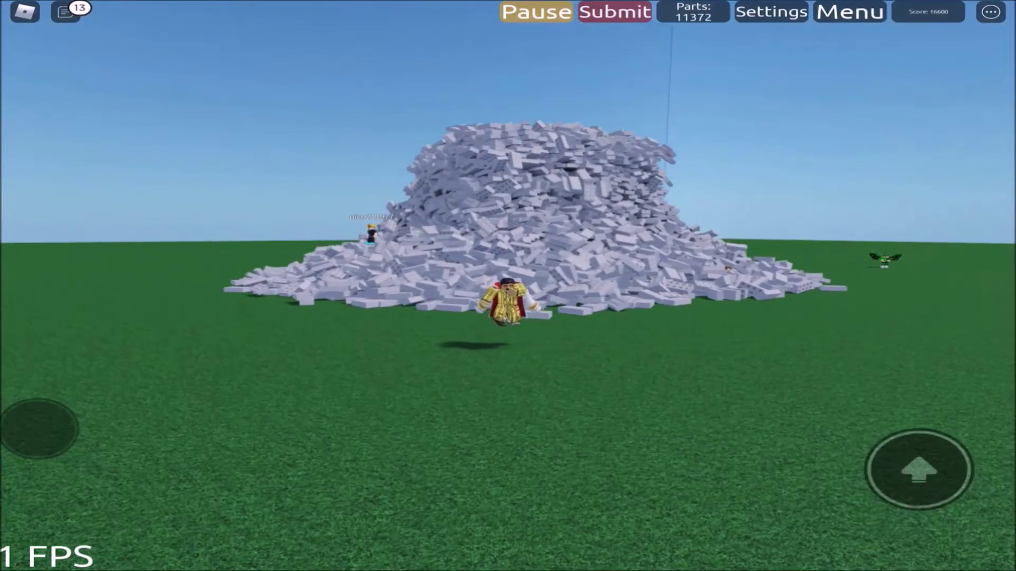
drag(508, 199, 508, 358)
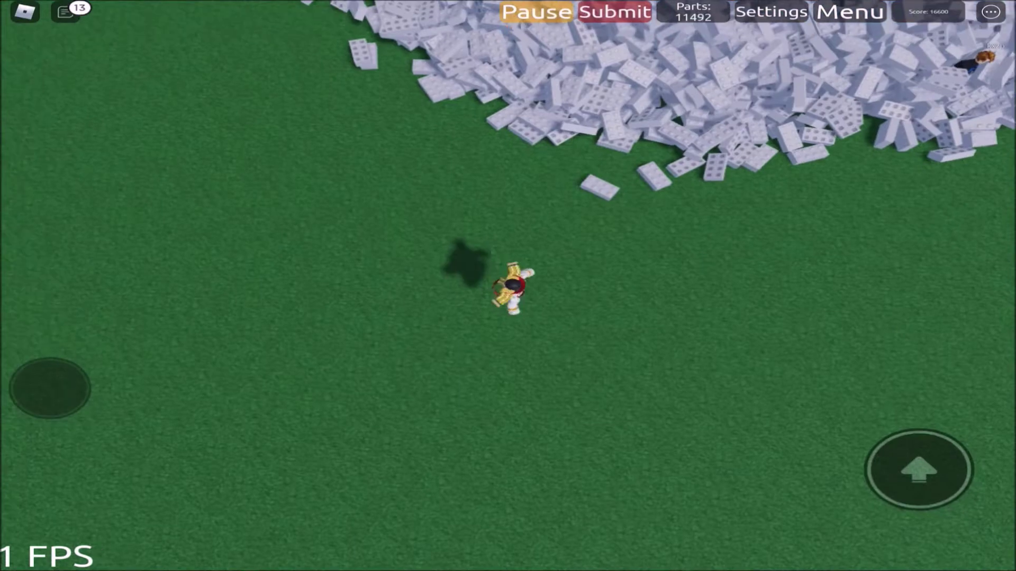
drag(635, 286, 397, 286)
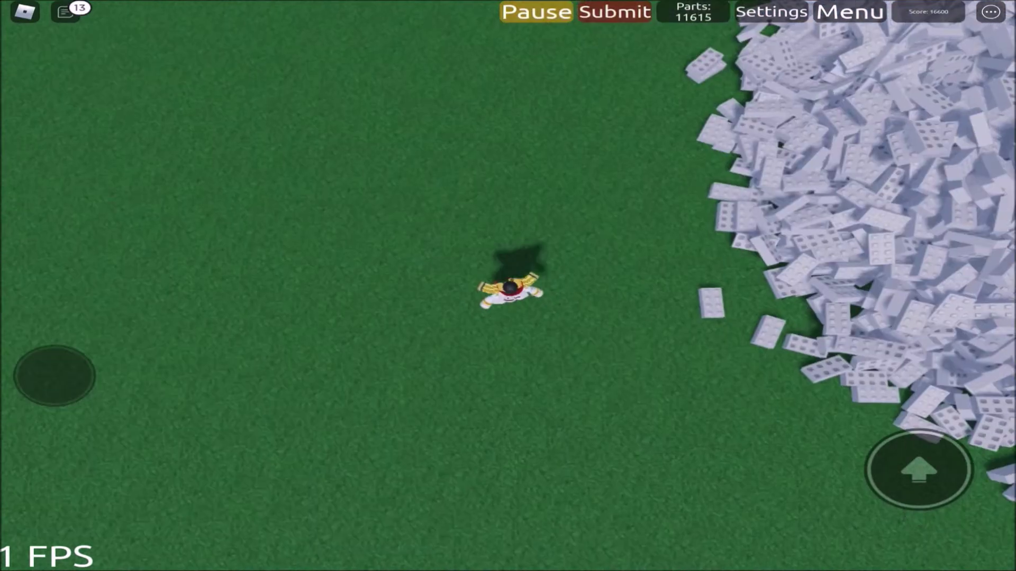
mouse_move(508, 357)
mouse_down()
mouse_move(508, 199)
mouse_move(508, 358)
mouse_up()
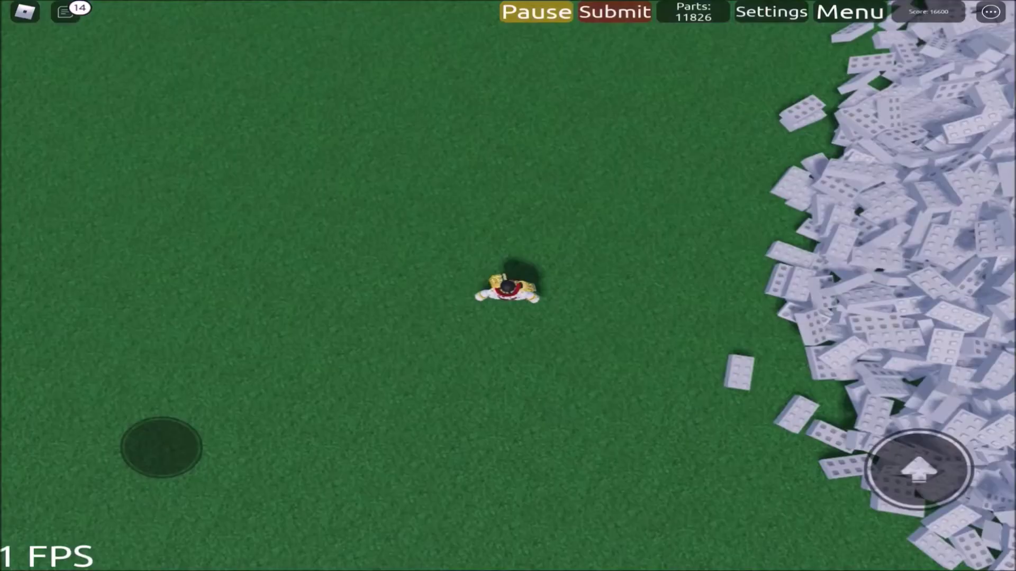
scroll(508, 286, up, 3)
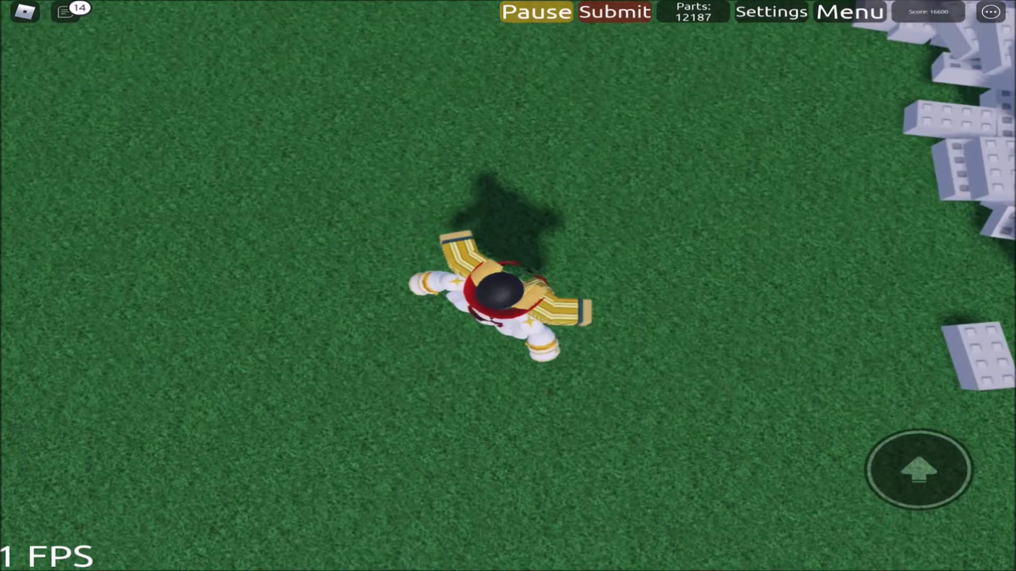
scroll(508, 286, up, 5)
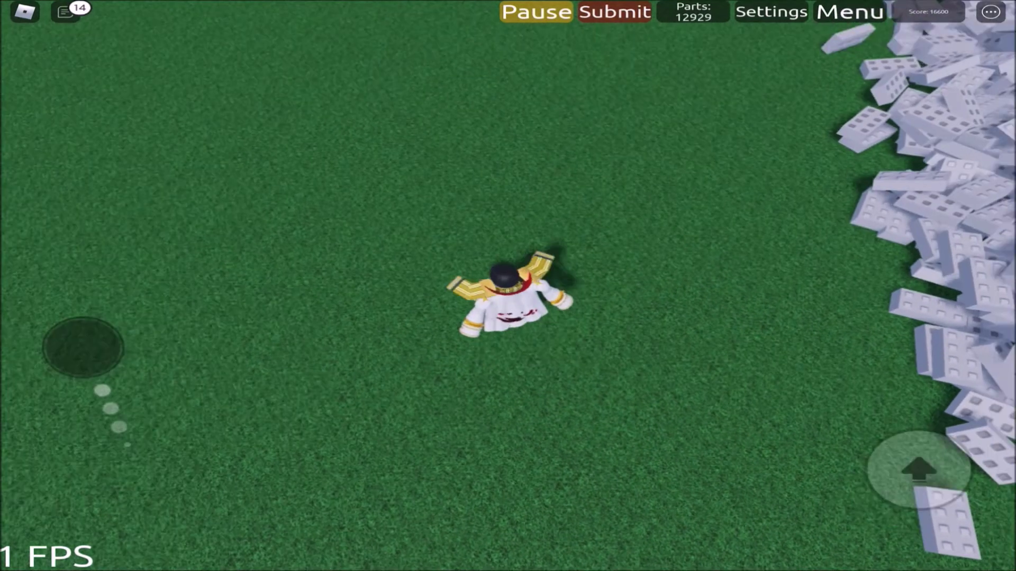
click(536, 11)
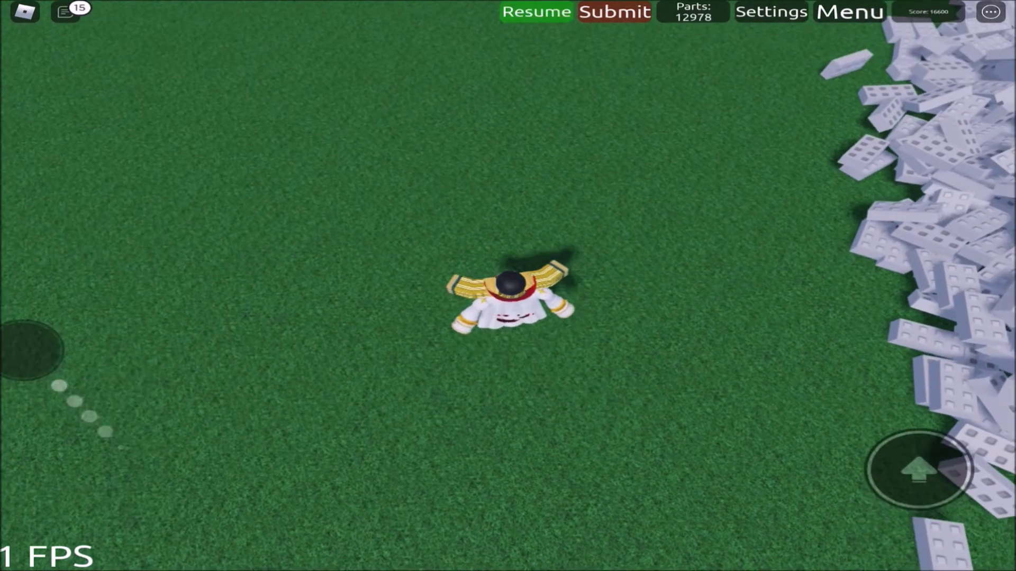